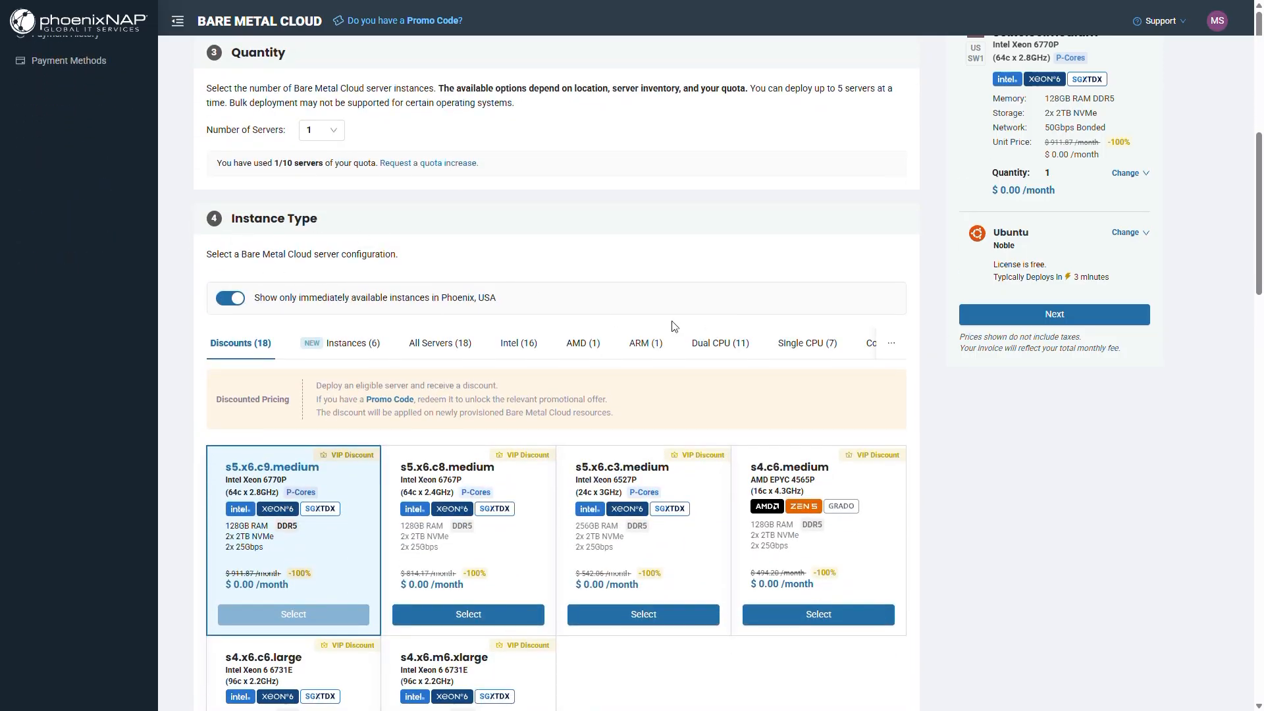
Choose the s4.c6.medium instance type with the iPXE operating system and proceed to instance configuration
scroll(672, 326, down, 3)
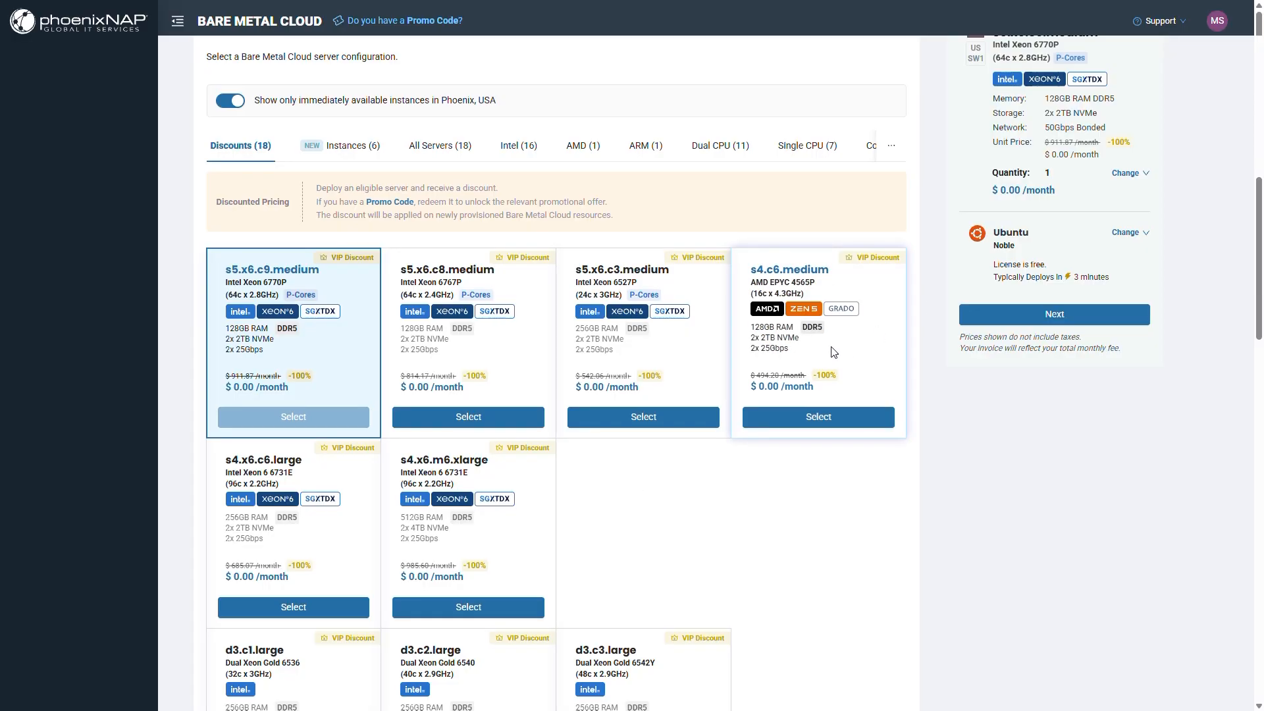
click(804, 421)
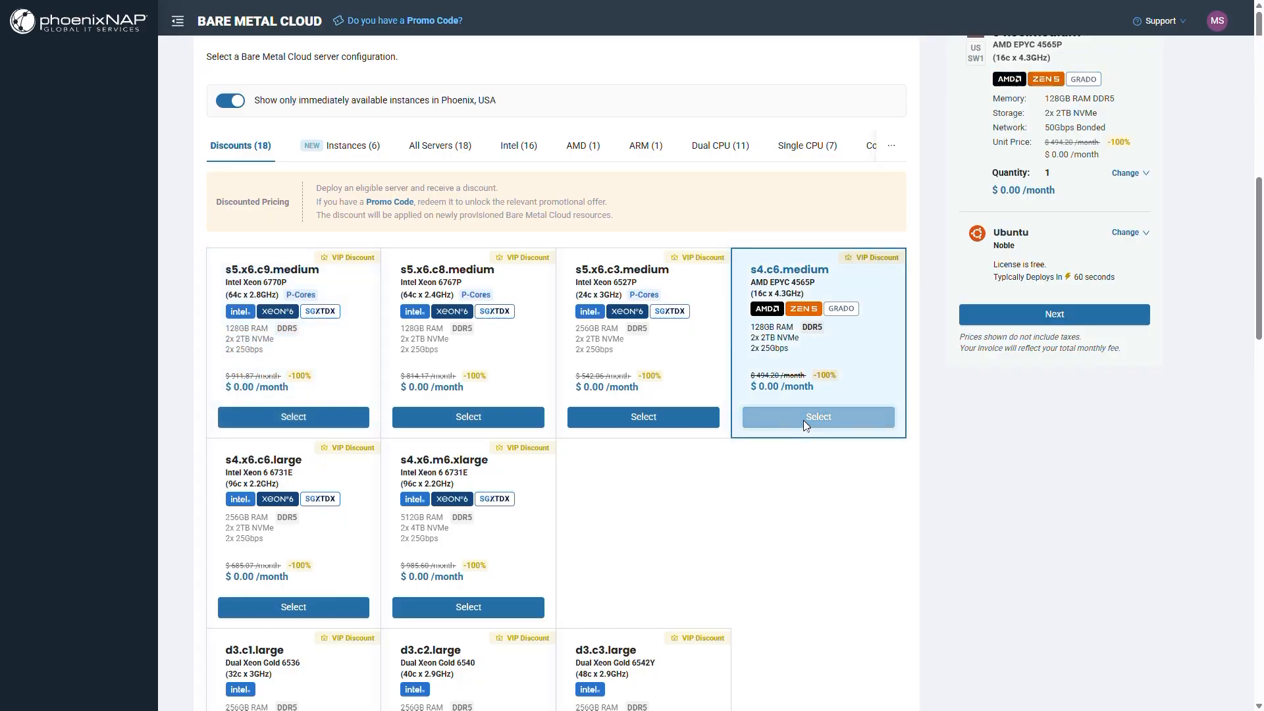
scroll(810, 529, down, 6)
scroll(810, 532, down, 14)
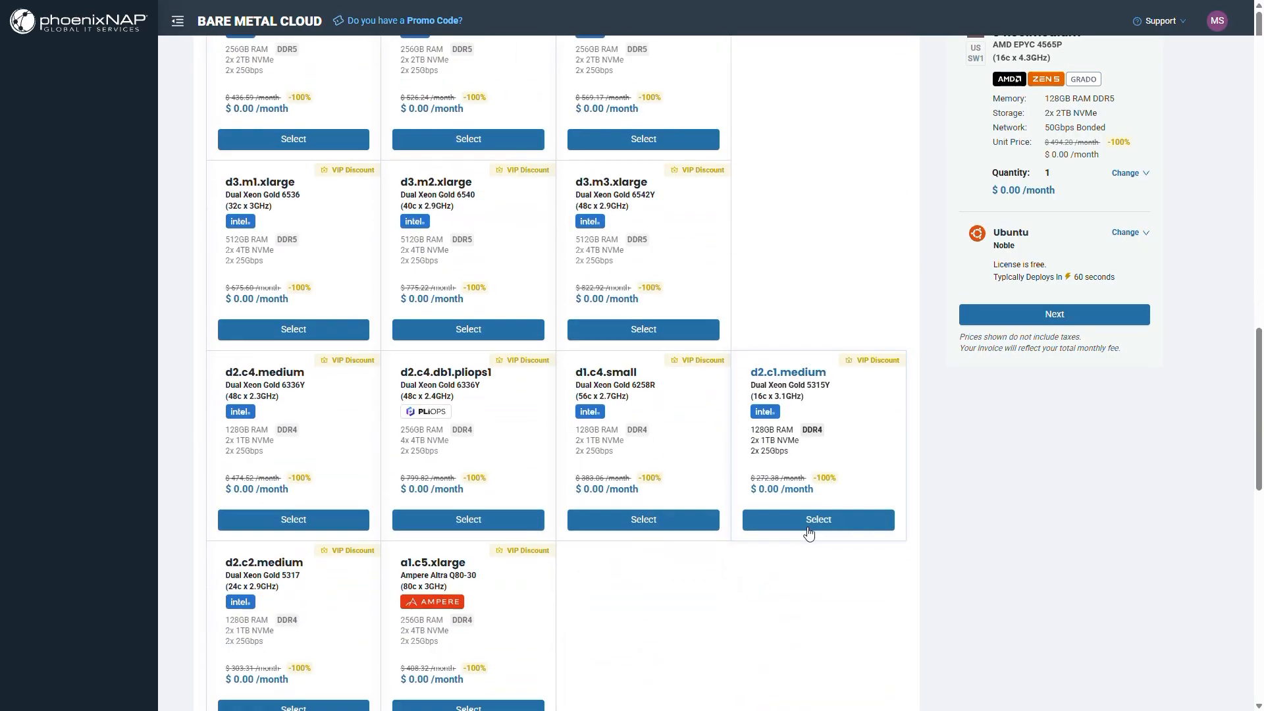
scroll(805, 530, down, 1)
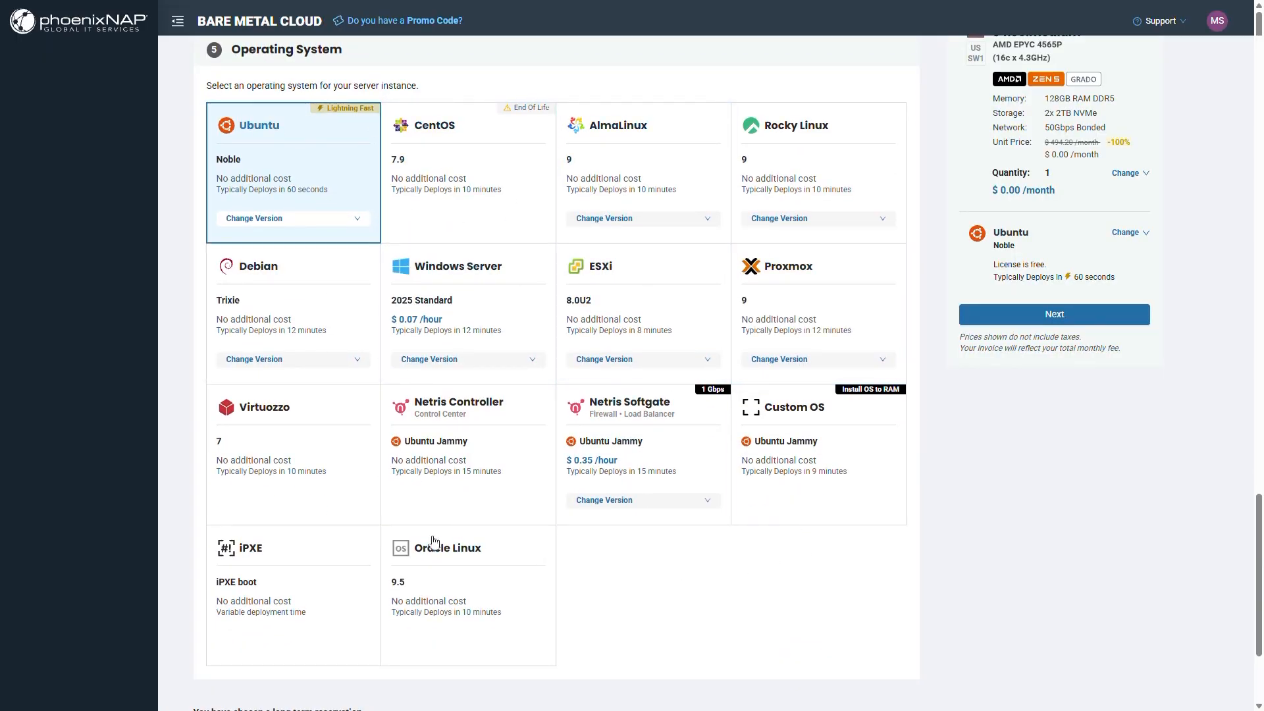
click(285, 549)
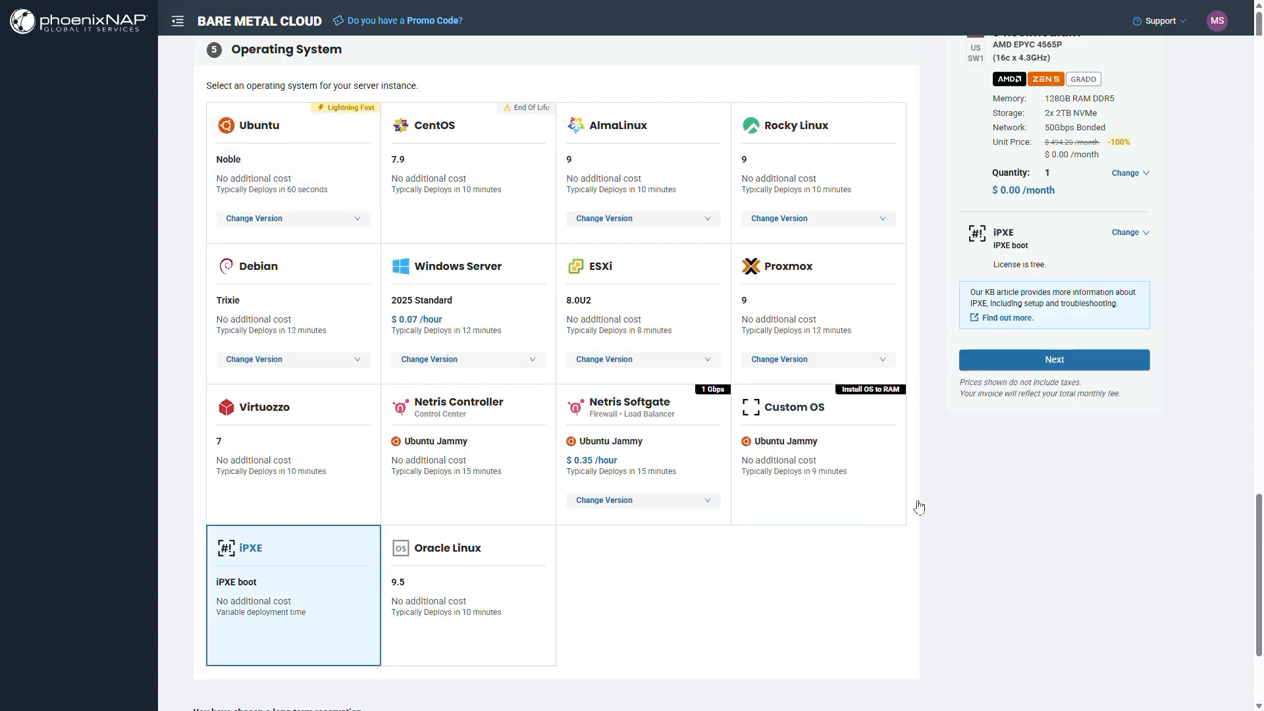
click(1036, 366)
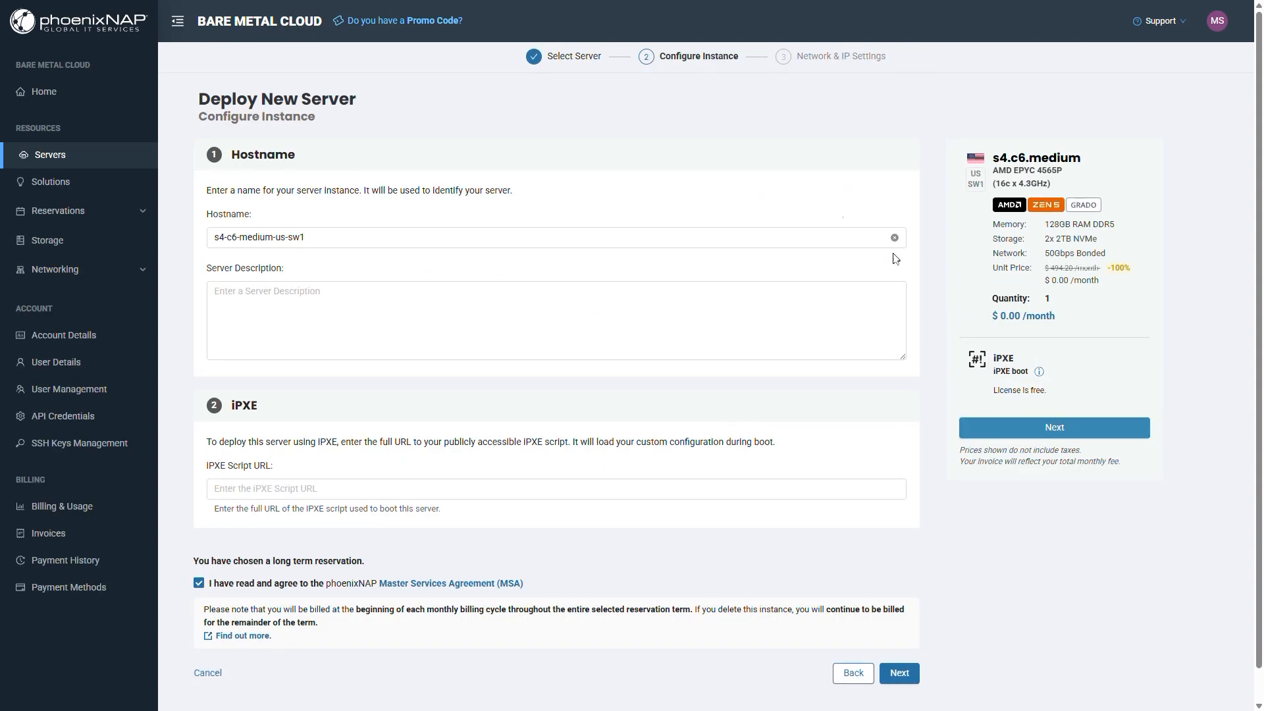
Enter the iPXE script URL for the new server and continue to the network and IP settings
click(374, 331)
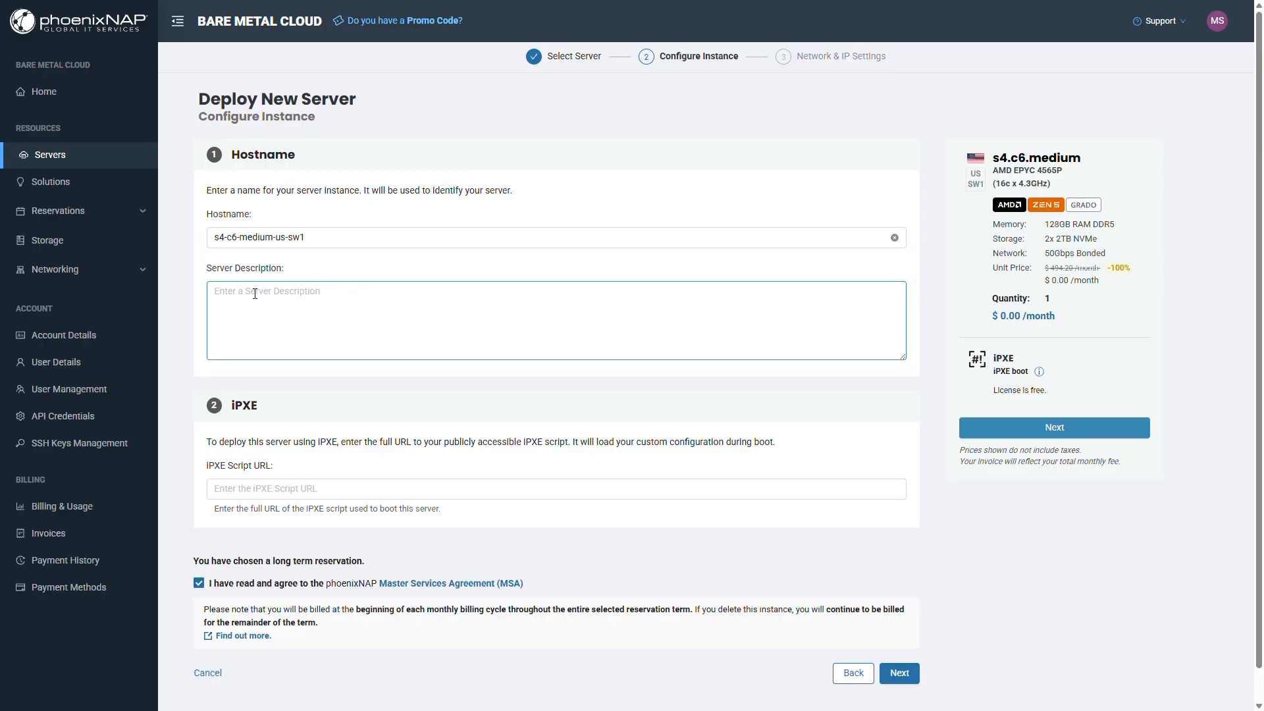
click(243, 491)
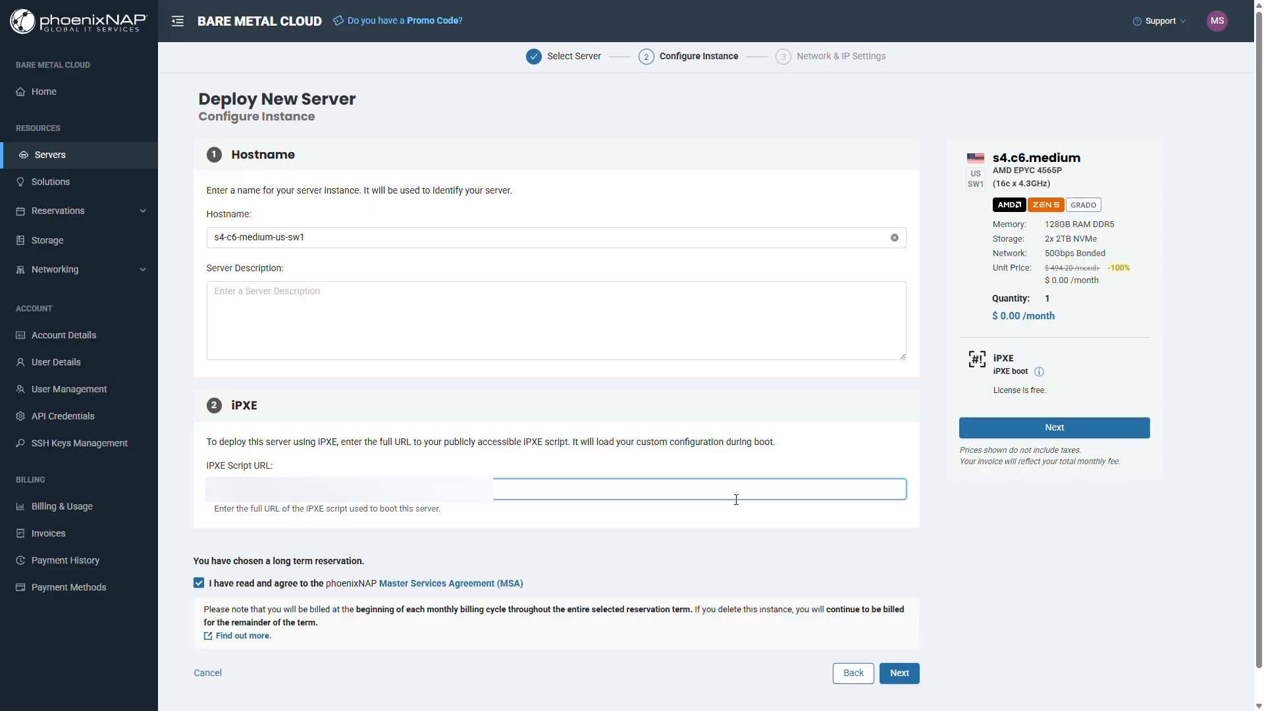
scroll(757, 519, down, 1)
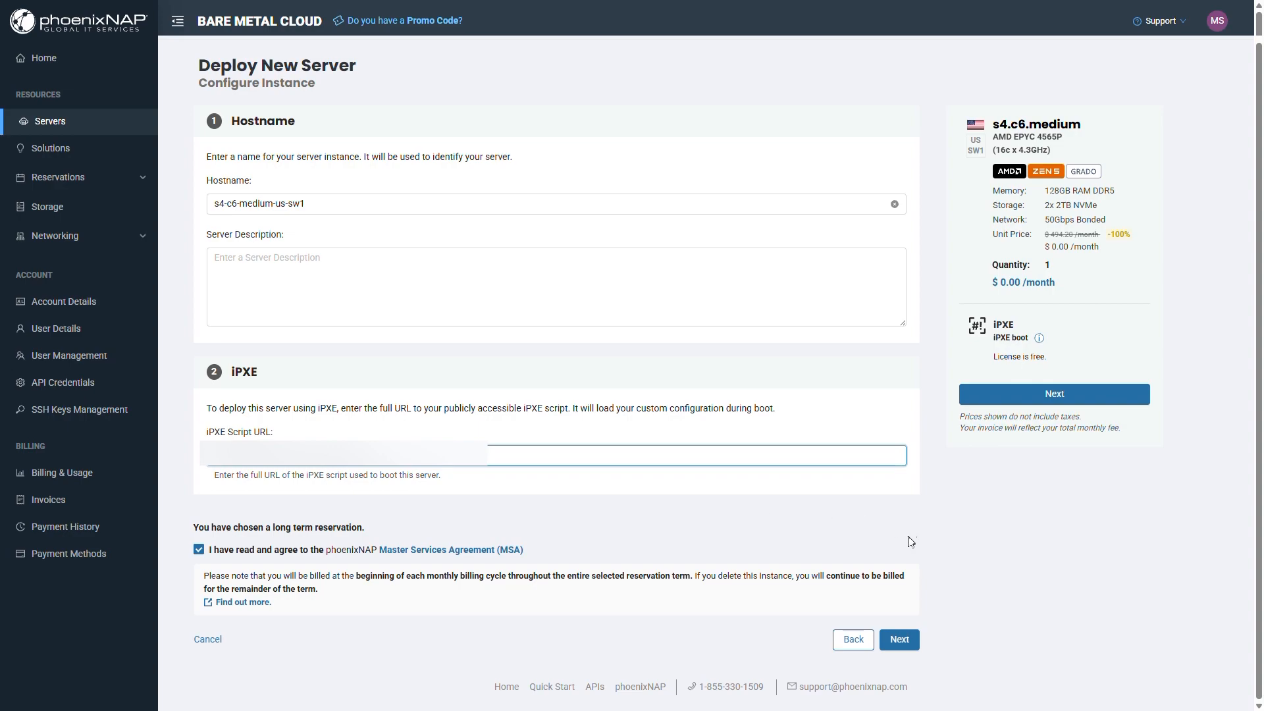
click(900, 642)
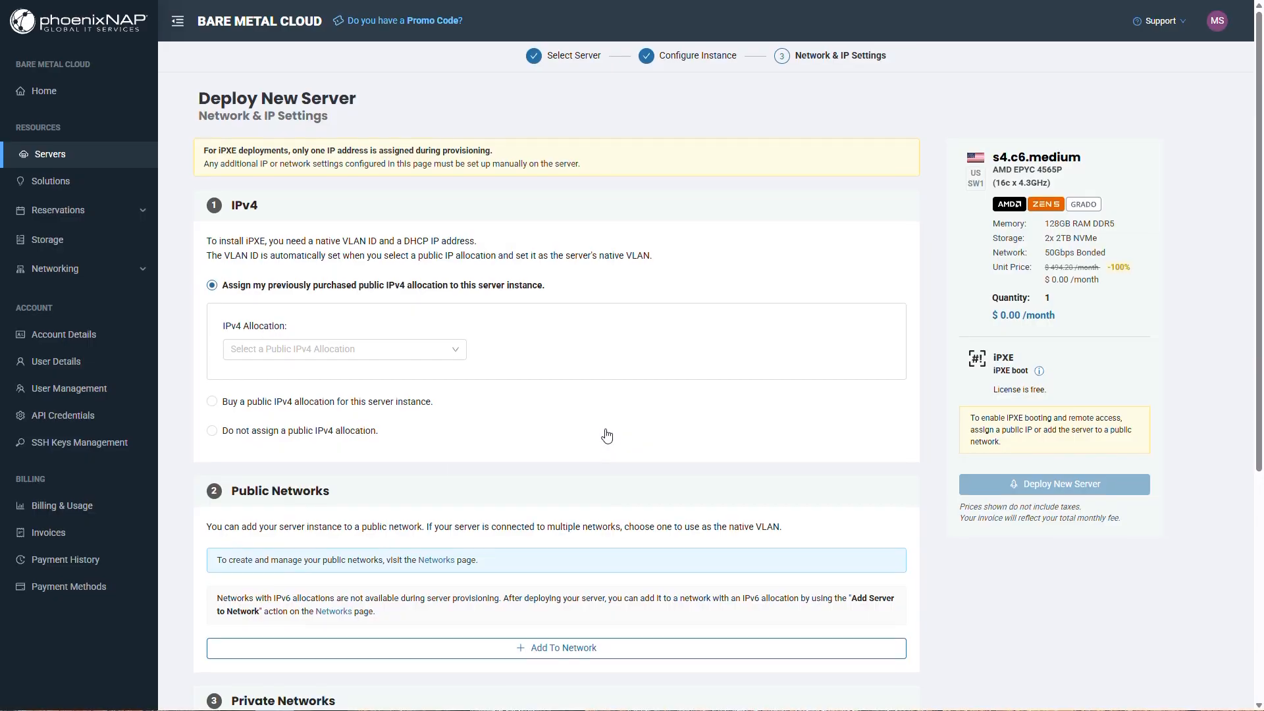
Deploy the server with an existing public IPv4 allocation set as its native VLAN for boot and the DHCP address filled in
scroll(606, 436, down, 2)
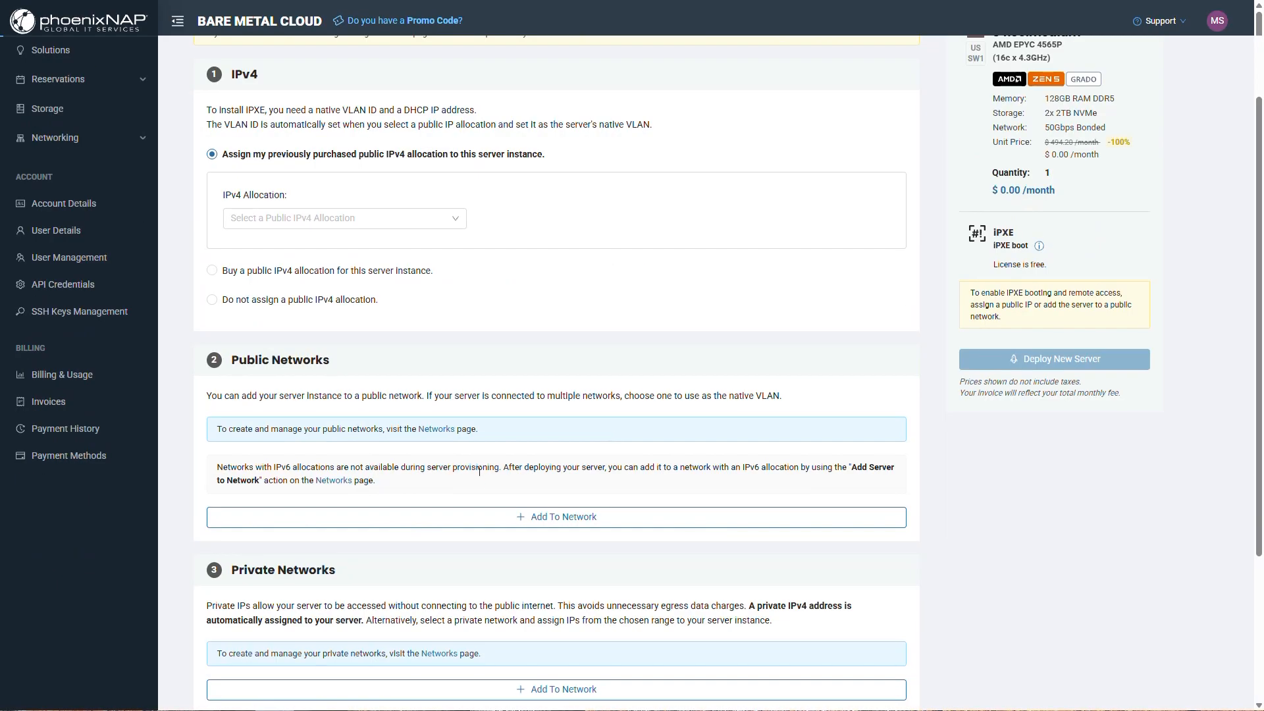
scroll(546, 366, up, 1)
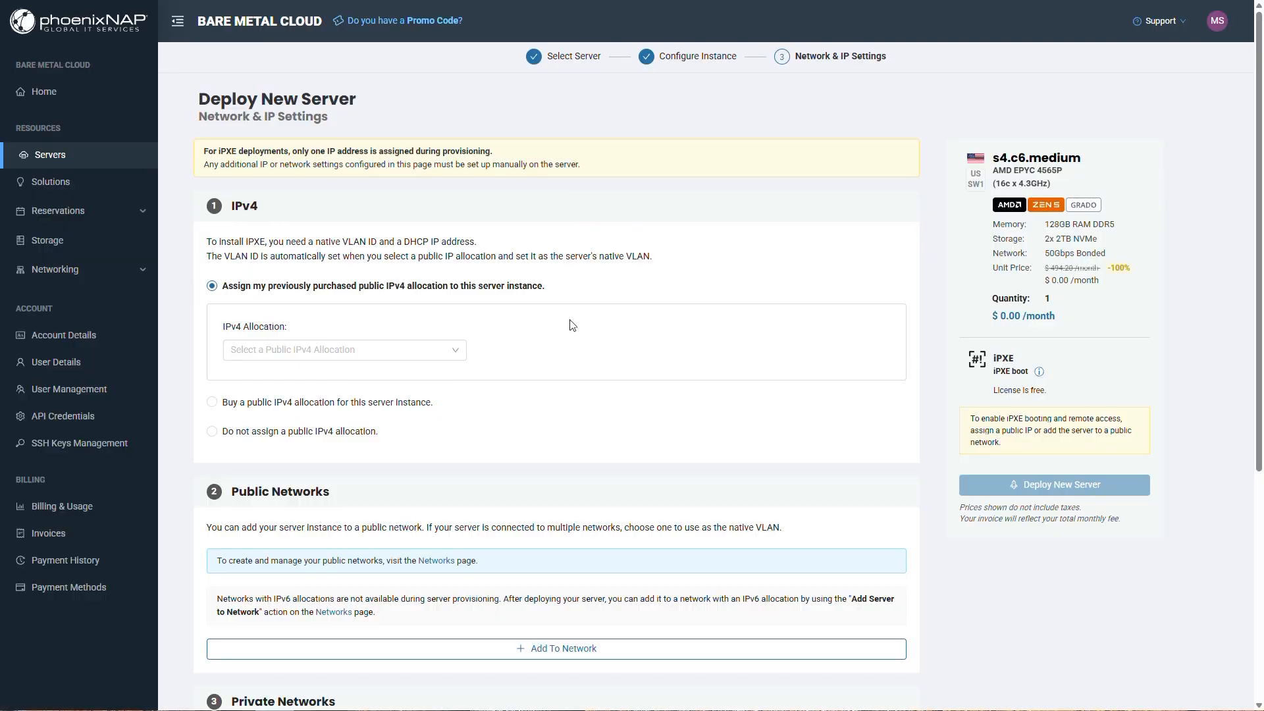
click(393, 347)
click(373, 397)
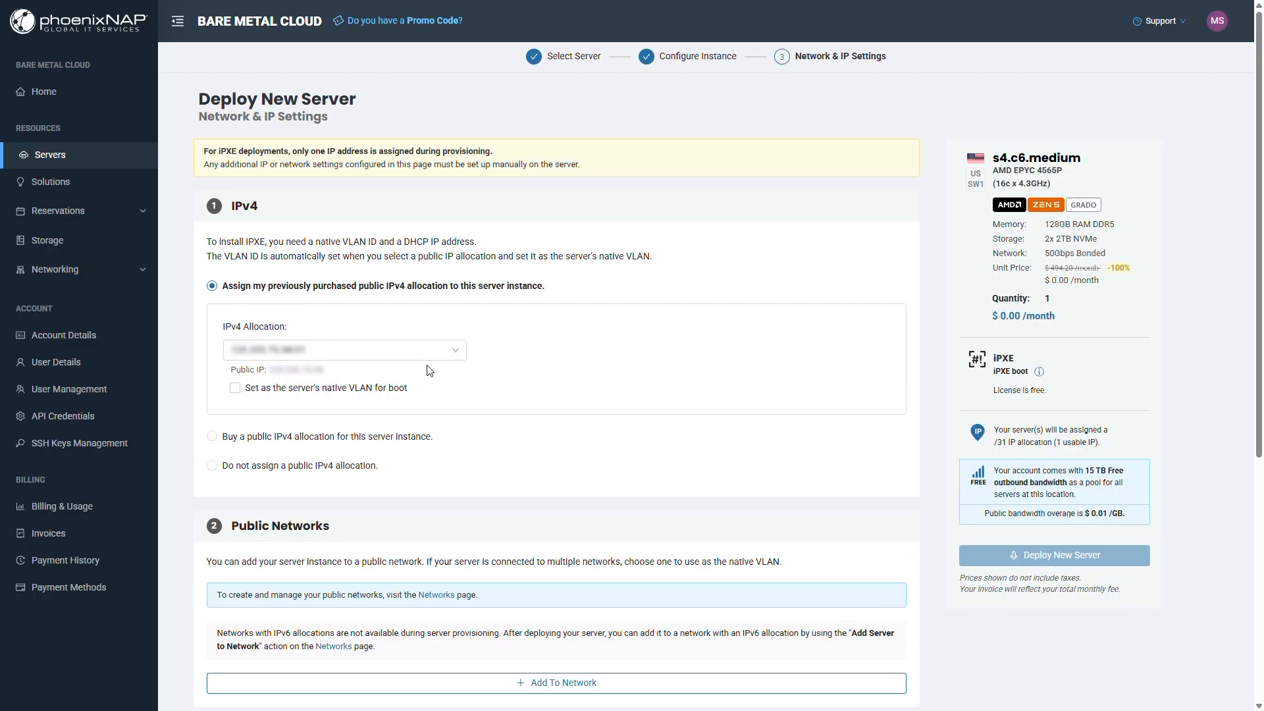
click(235, 390)
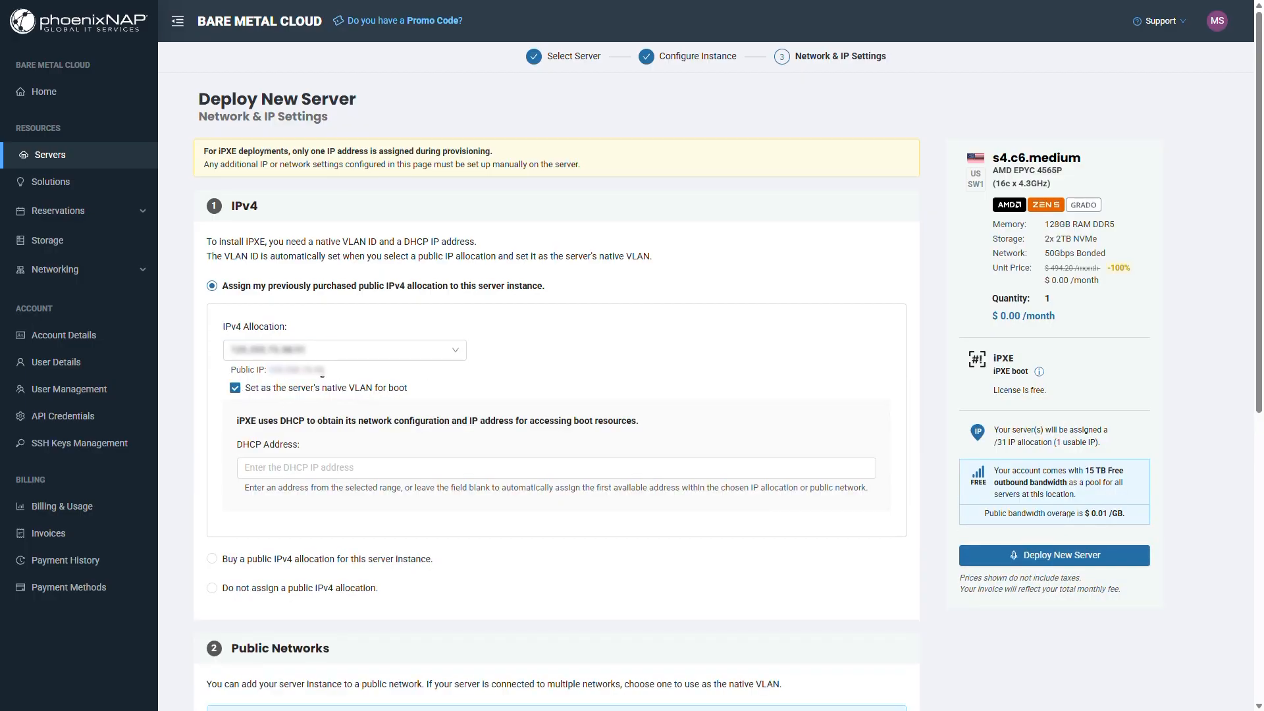
scroll(716, 513, down, 2)
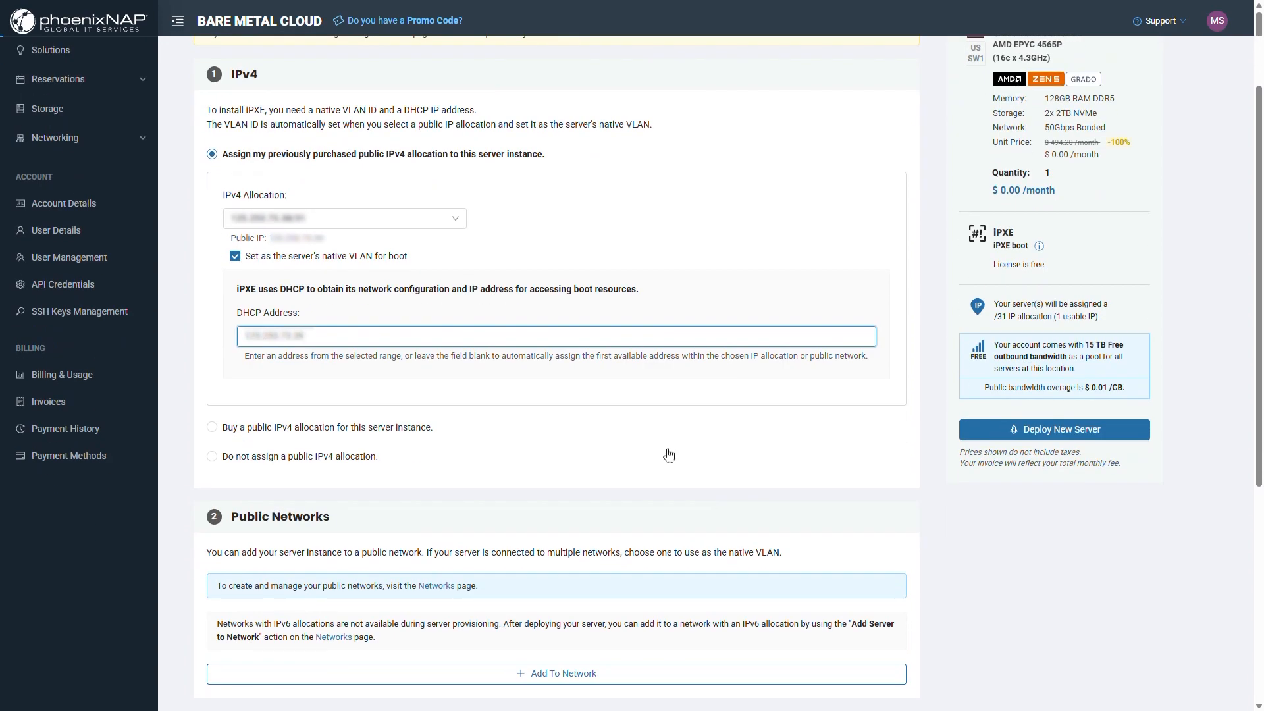
click(1017, 431)
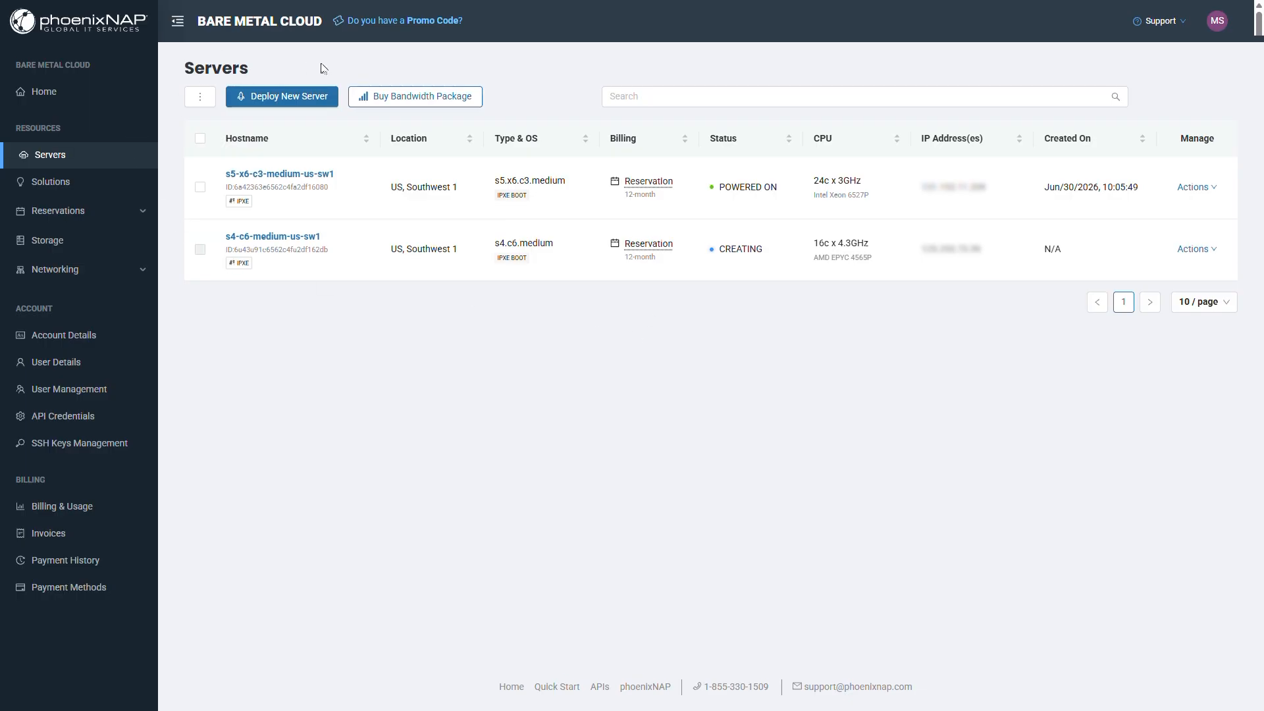
drag(823, 258, 878, 268)
click(780, 296)
drag(814, 195, 869, 196)
click(865, 341)
View the details of server s5-x6-c3-medium-us-sw1 and review its configuration, iPXE script URL and billing information
click(1214, 189)
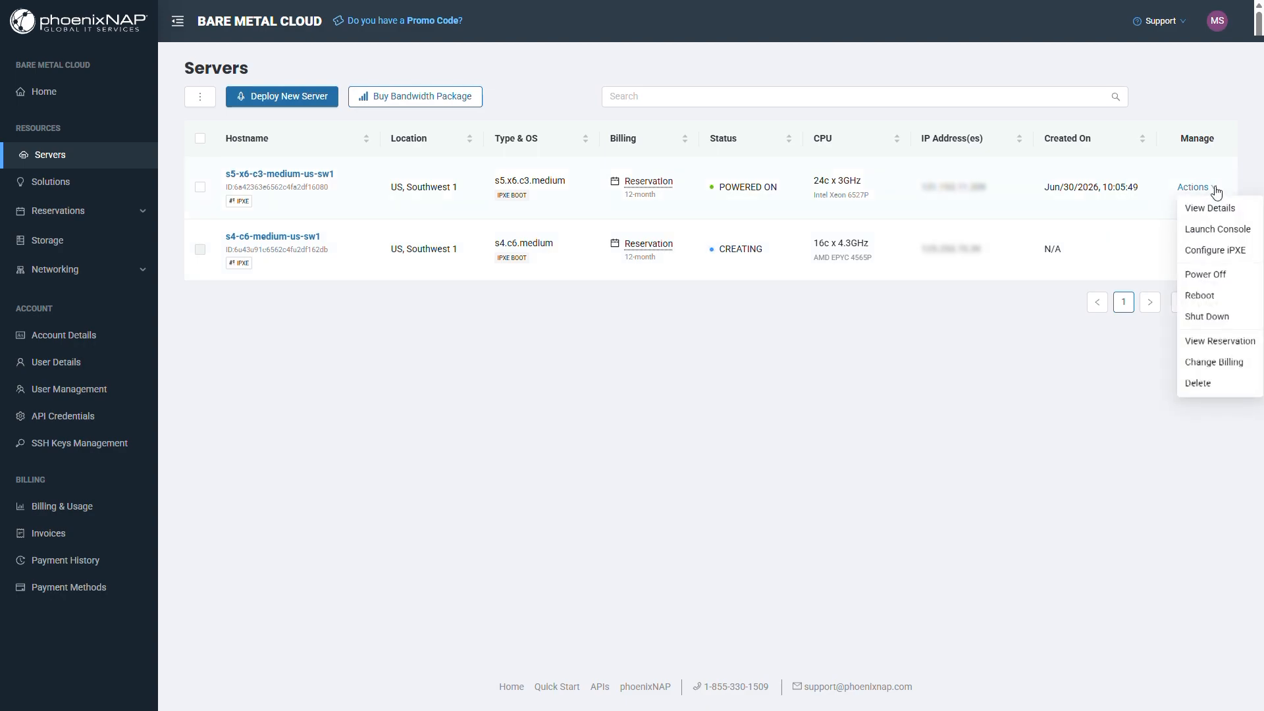
click(1245, 213)
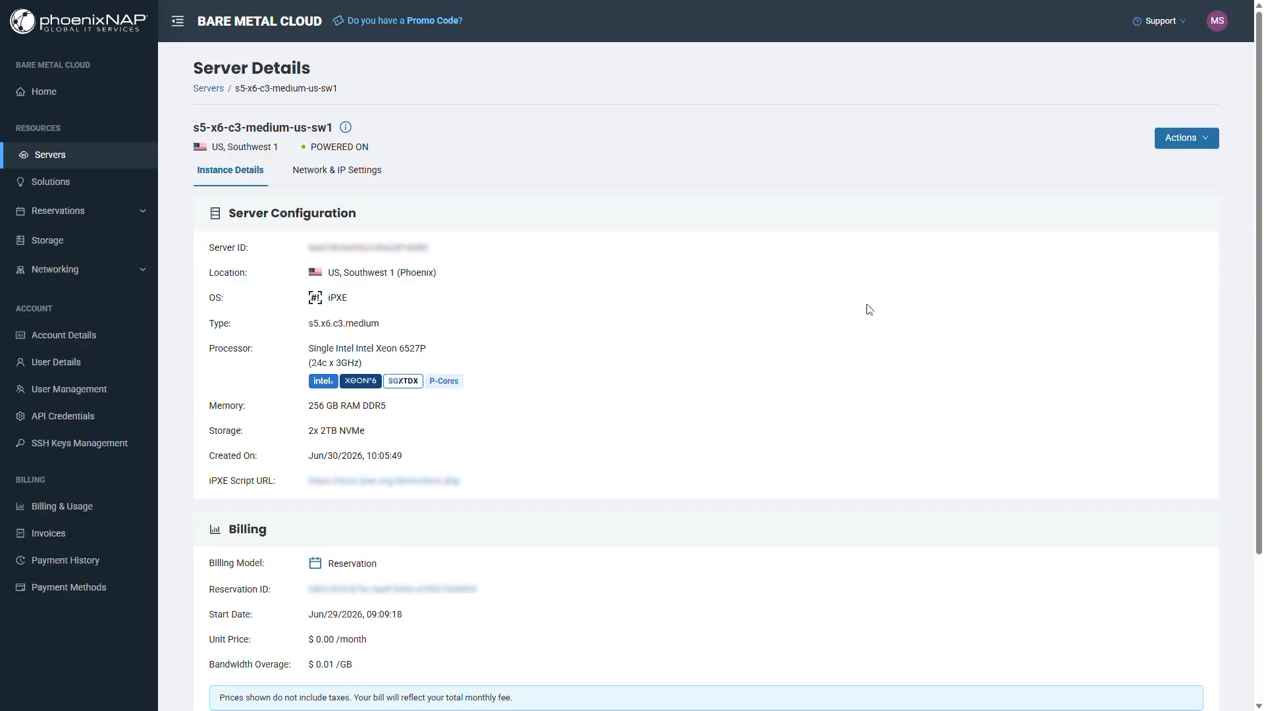
scroll(869, 310, down, 2)
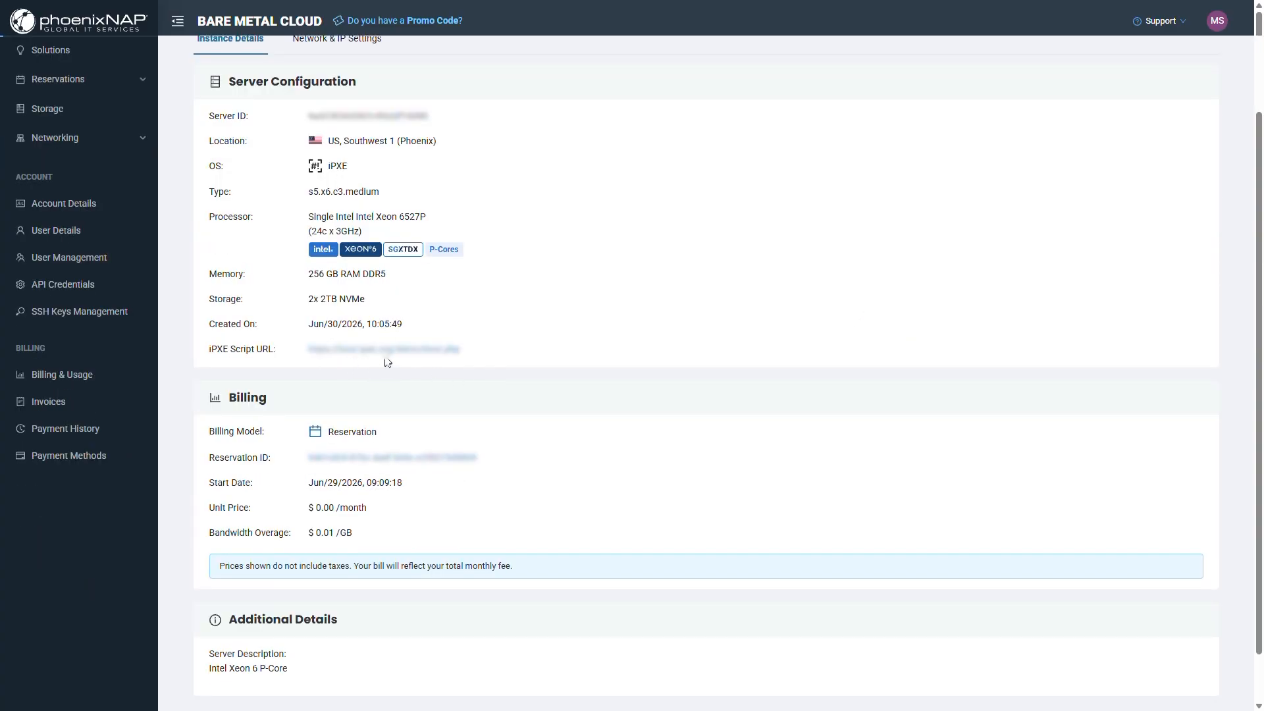
scroll(956, 348, up, 2)
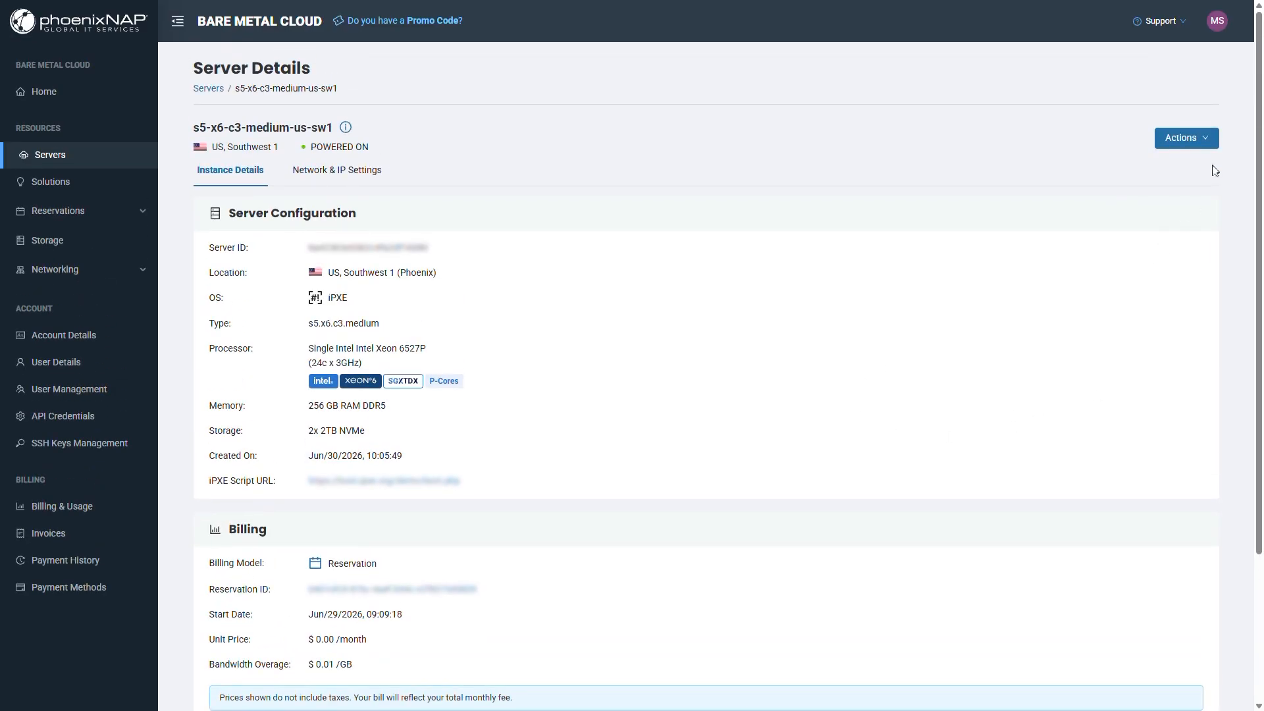
Update the server's iPXE configuration with the native VLAN set from its public IP allocation
click(1210, 139)
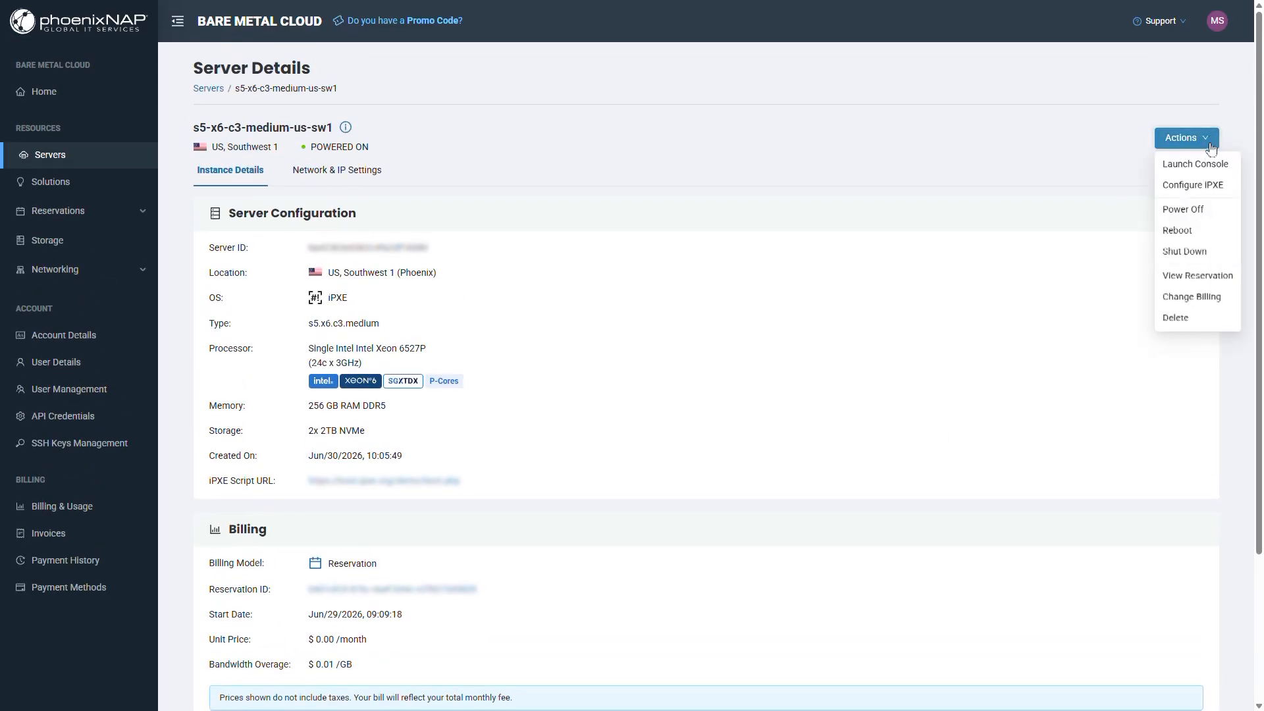
click(1206, 189)
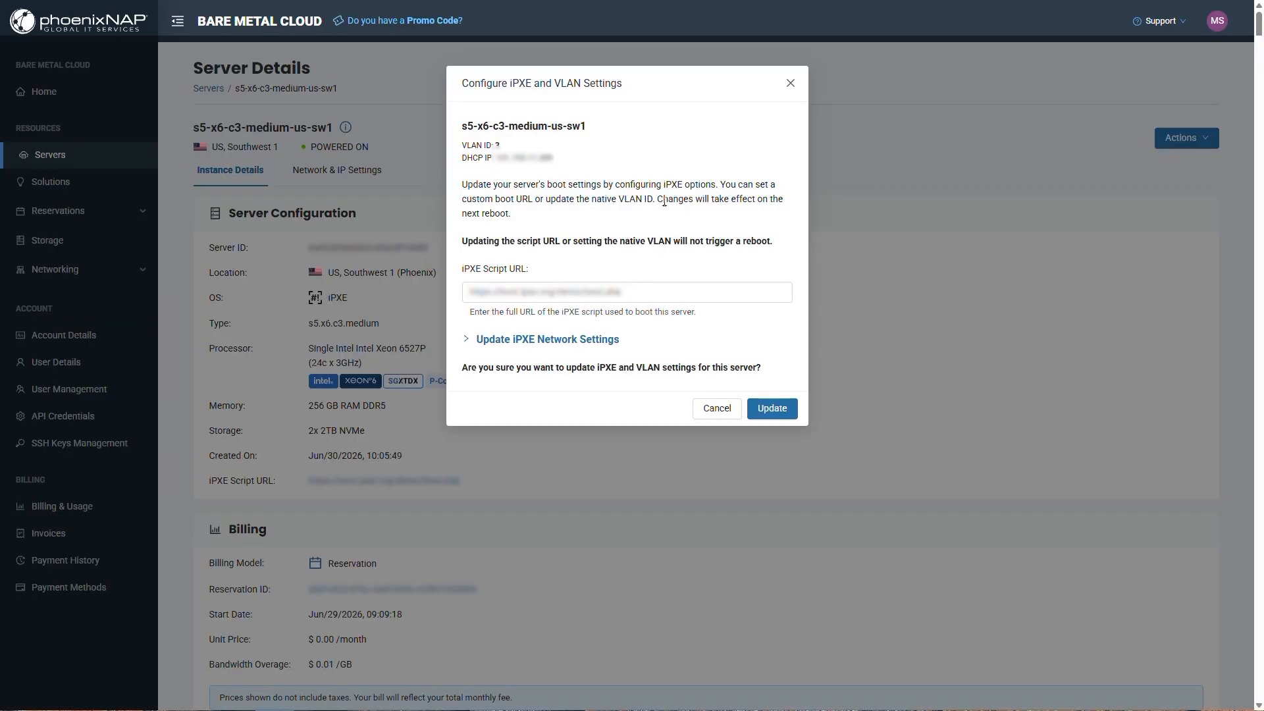
click(466, 341)
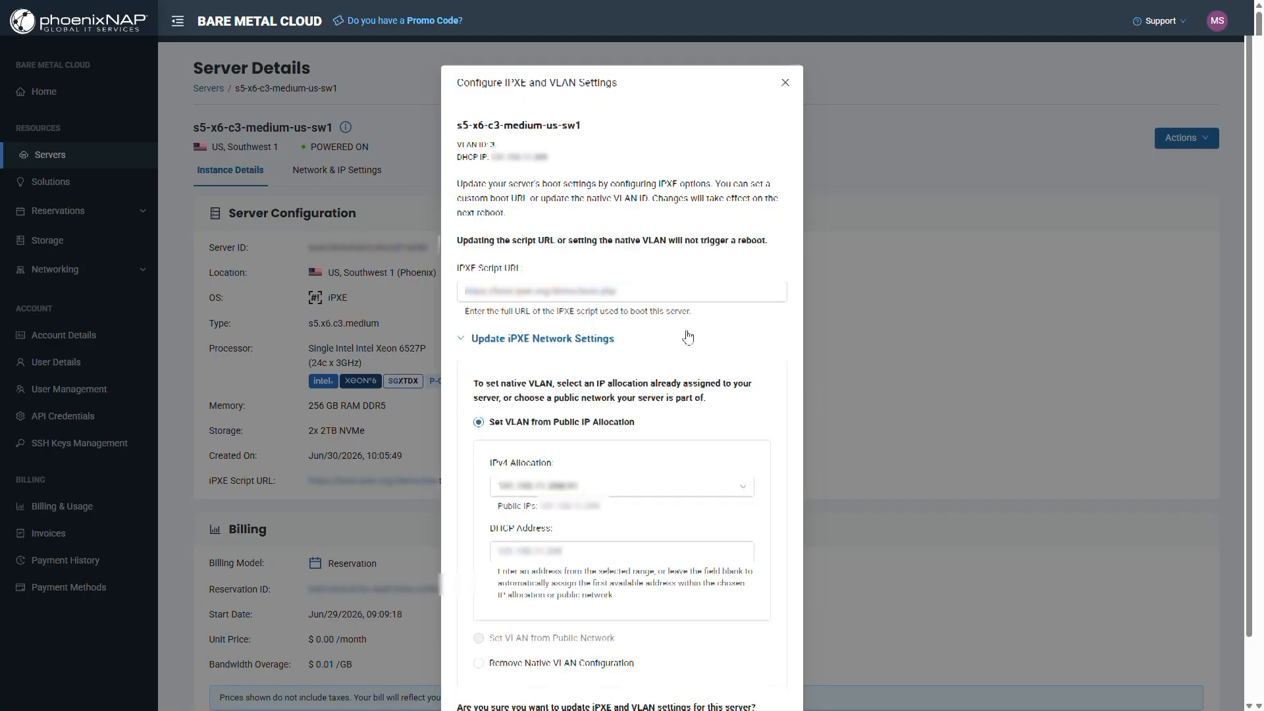
scroll(659, 336, down, 1)
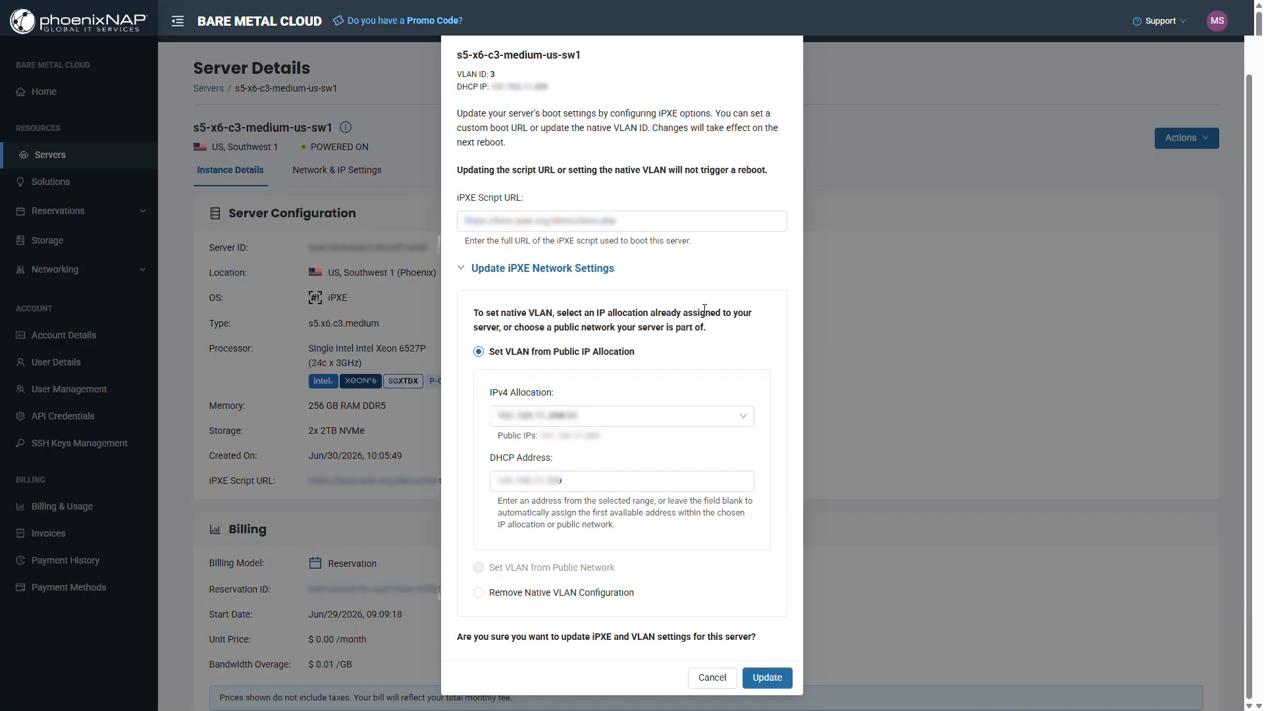
click(479, 592)
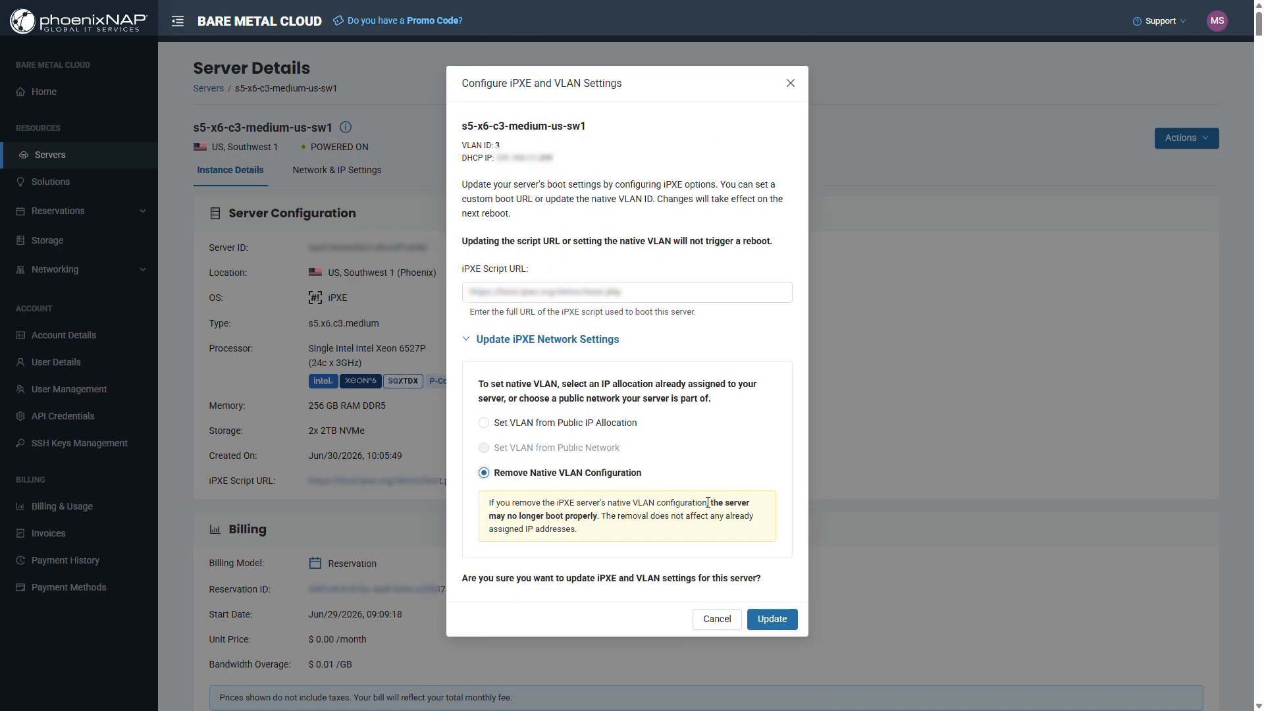
click(520, 423)
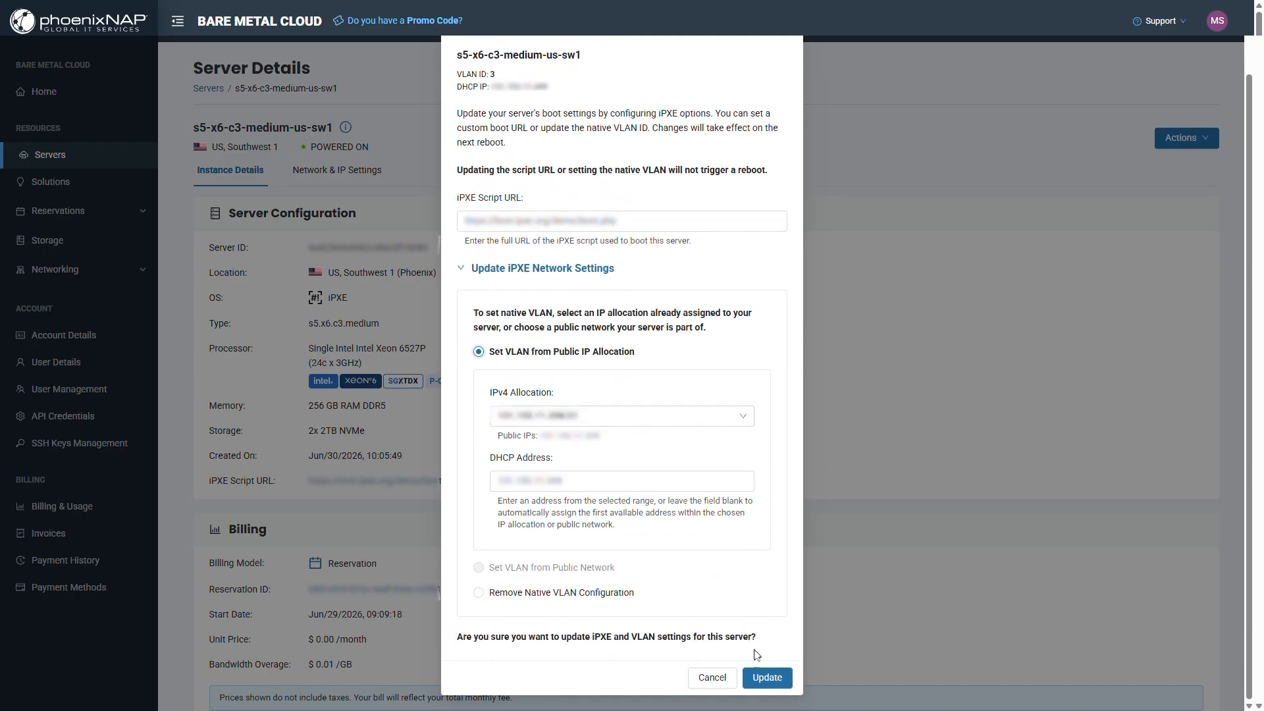
click(763, 678)
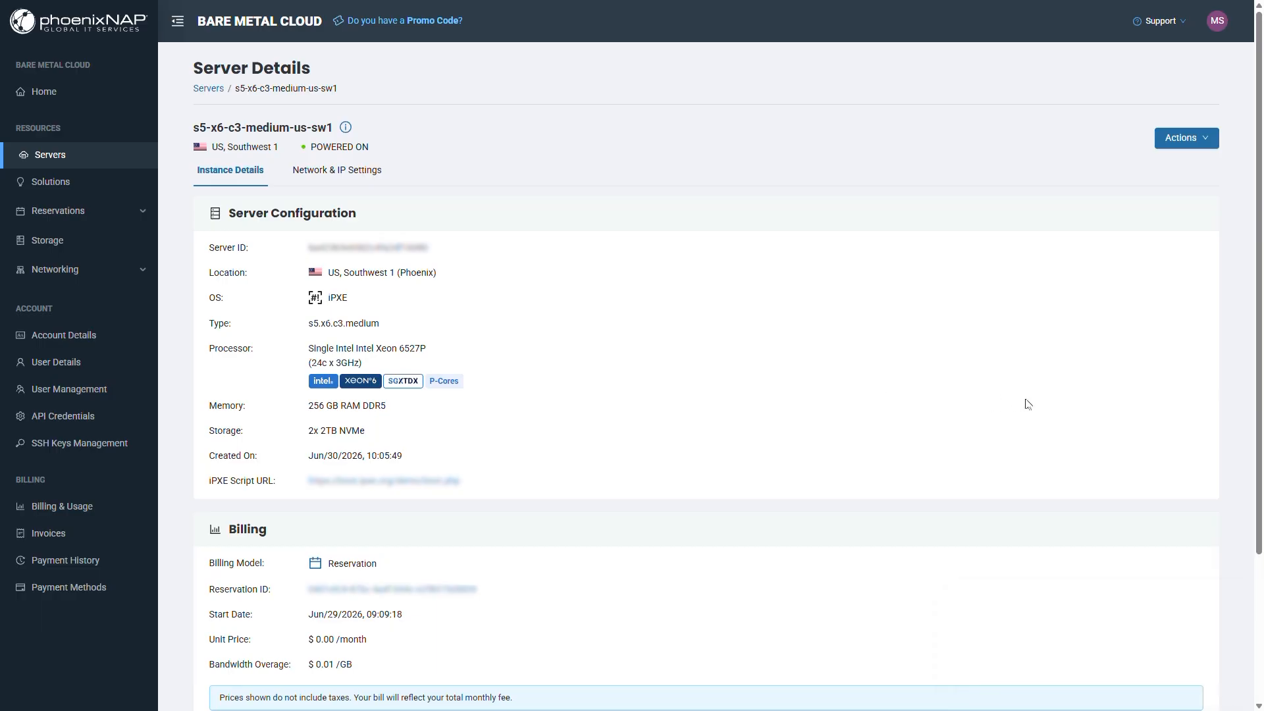
Reboot server s5-x6-c3-medium-us-sw1 using its current iPXE script
click(1208, 144)
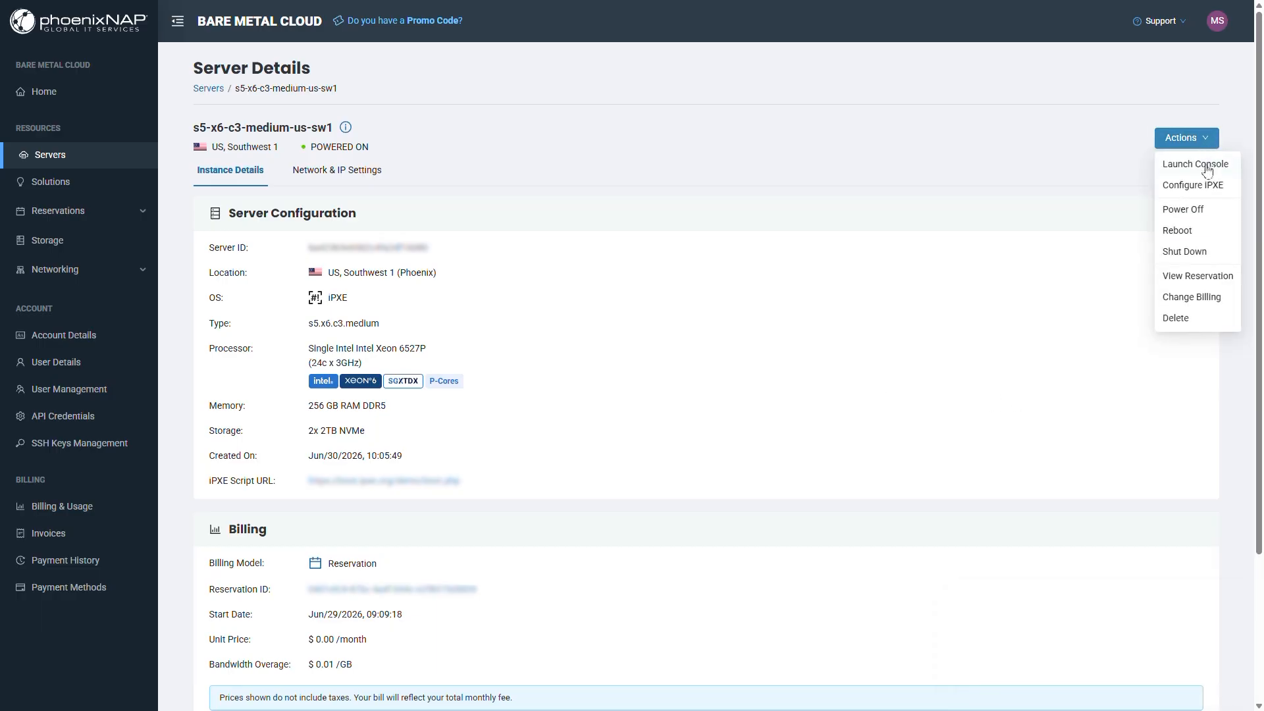
click(1198, 232)
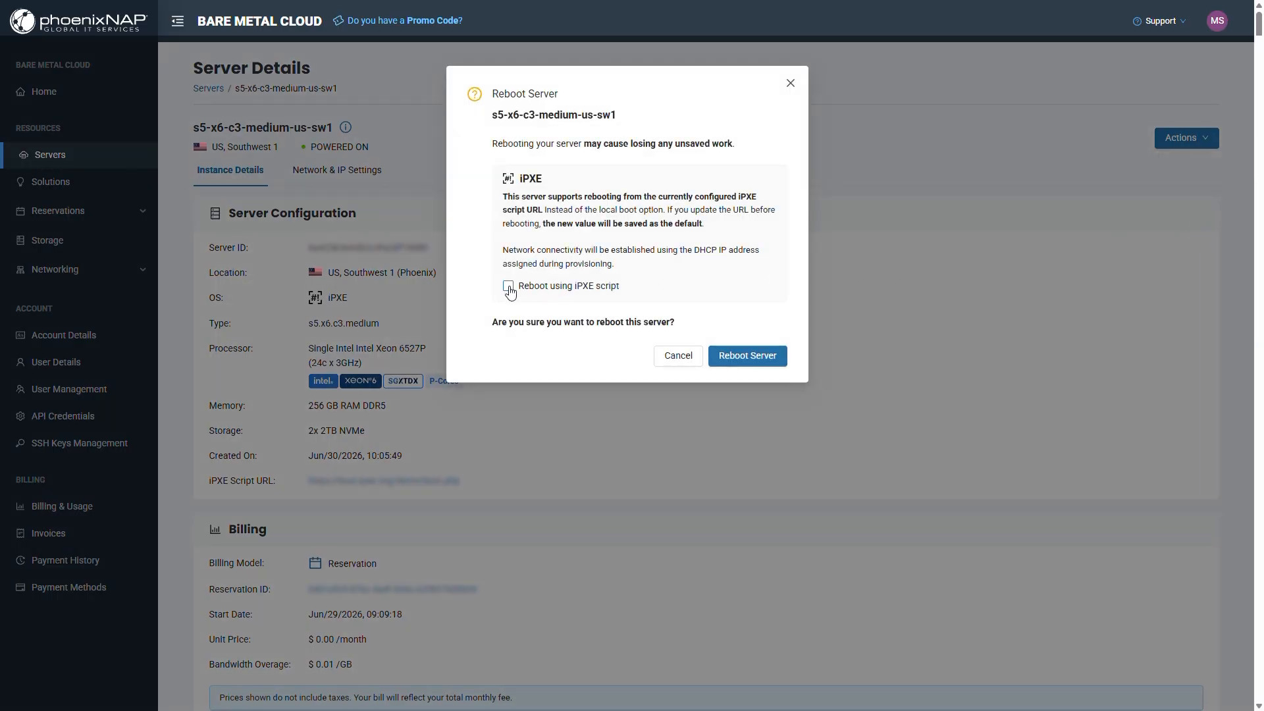
click(508, 287)
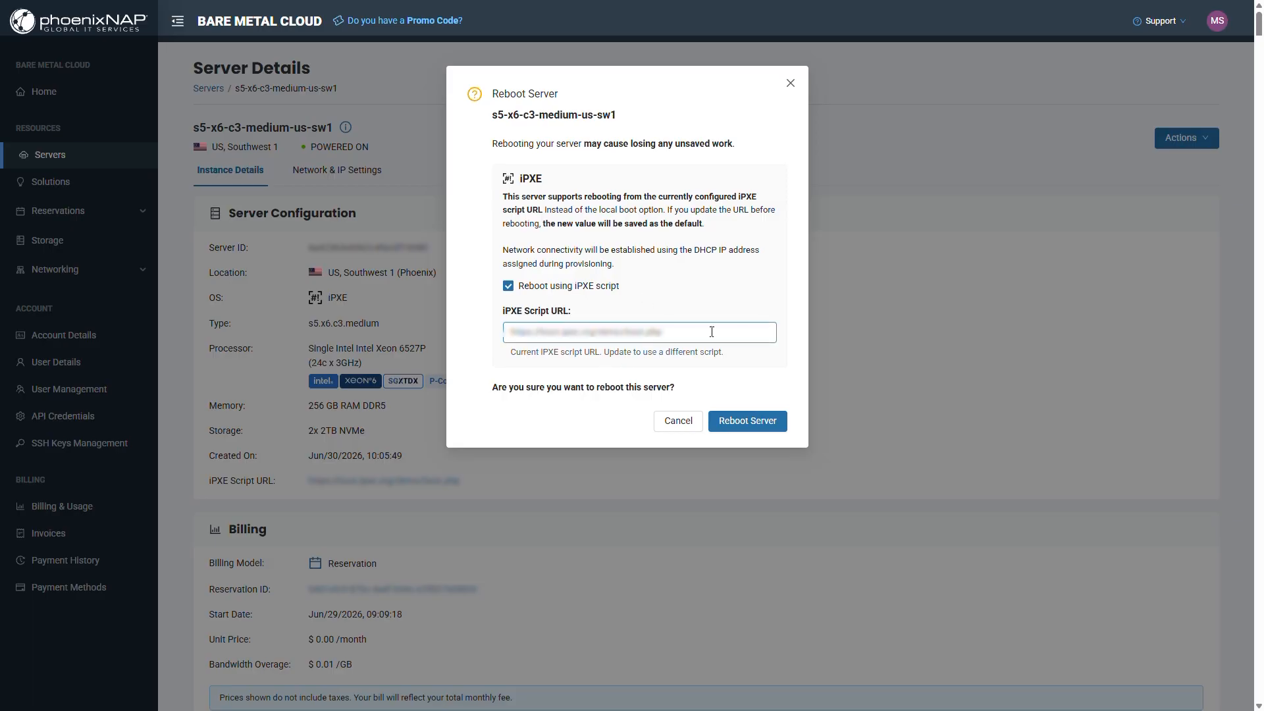
click(737, 428)
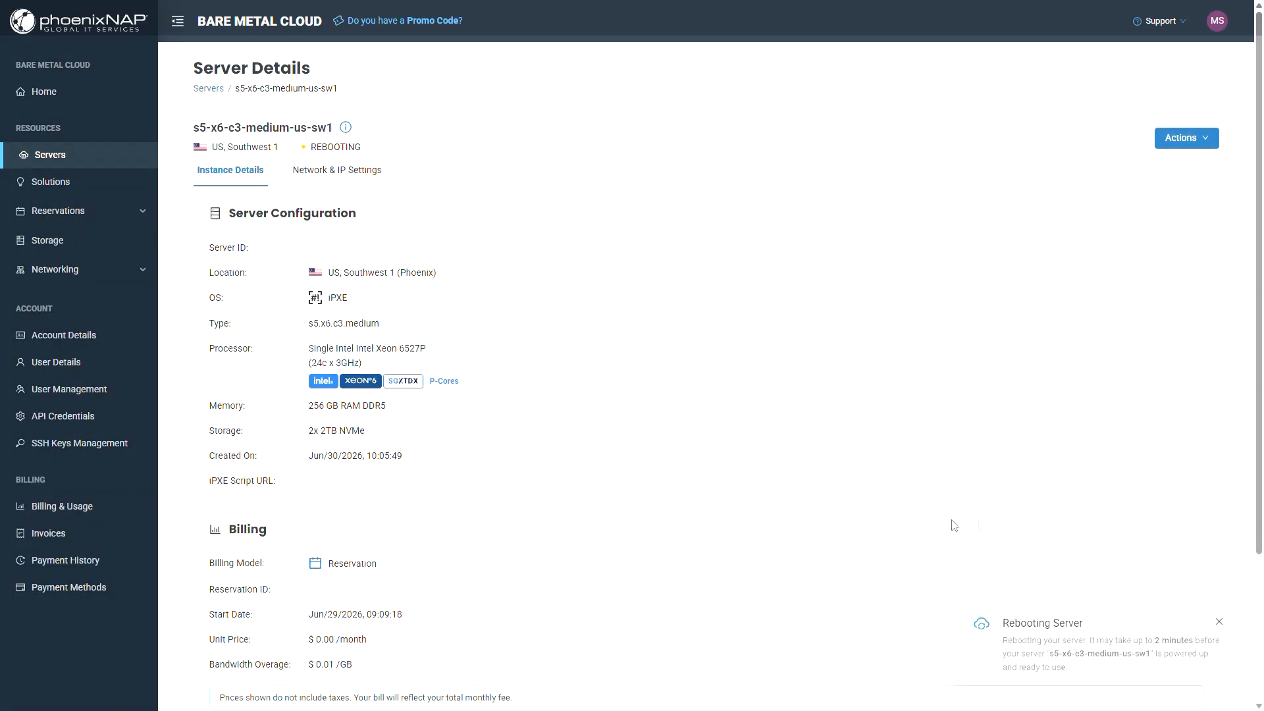
scroll(961, 501, down, 1)
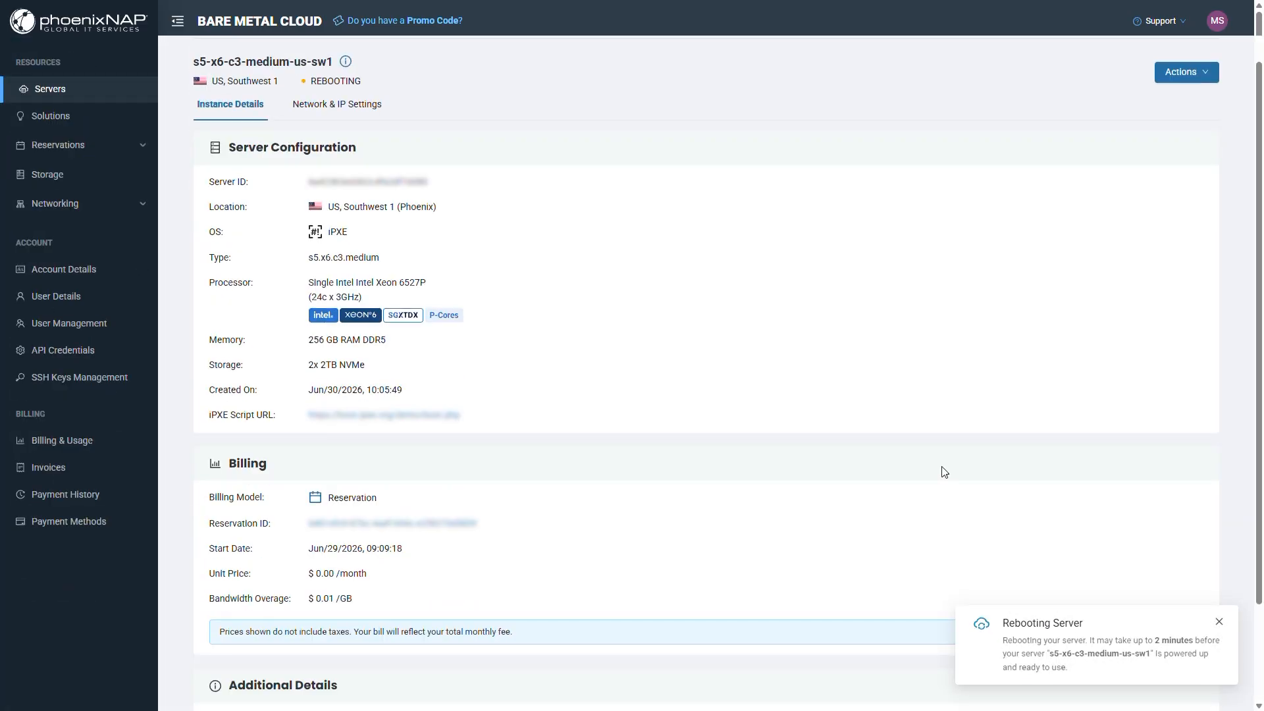